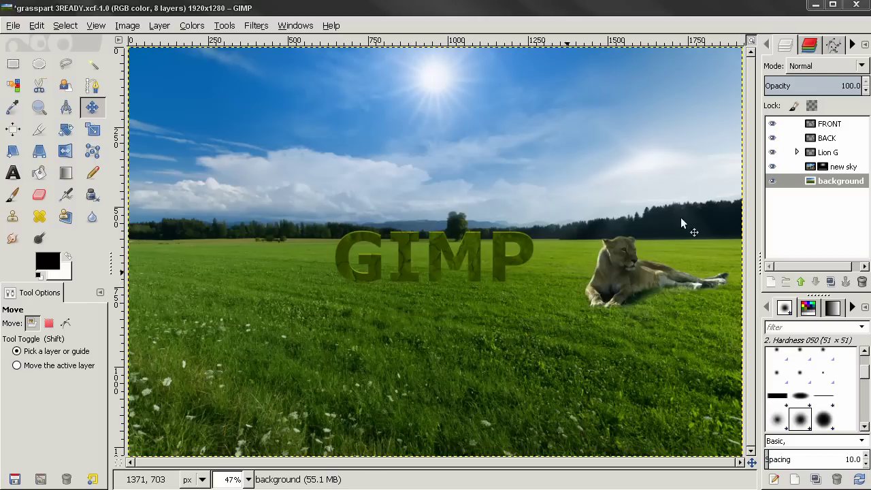
# Toggle the new sky, Lion G and BACK layers' visibility to compare them
pyautogui.click(772, 167)
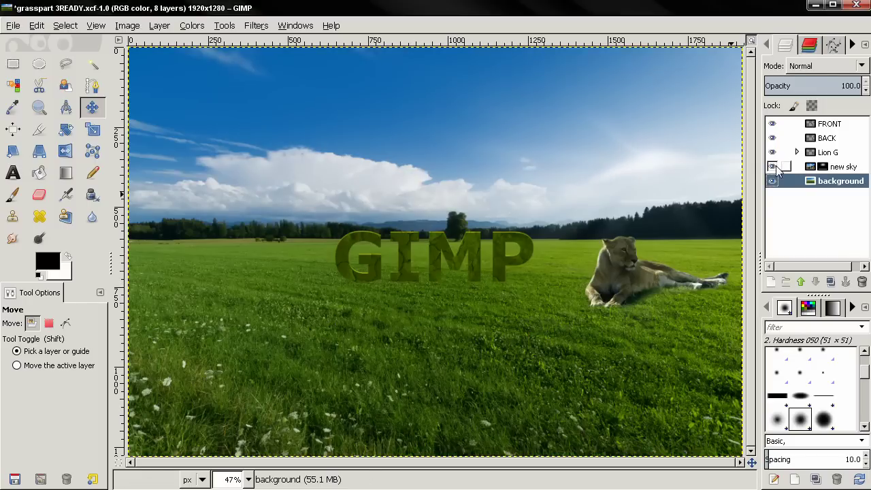
pyautogui.click(773, 167)
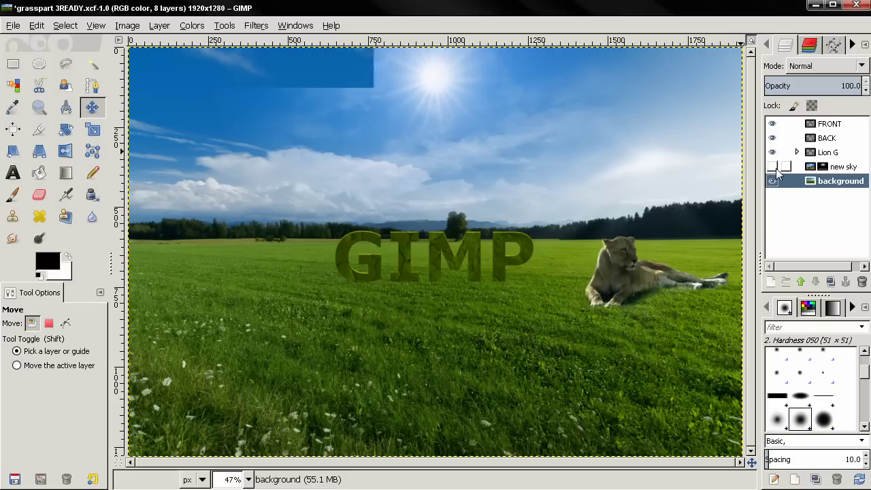
pyautogui.click(772, 167)
pyautogui.click(772, 151)
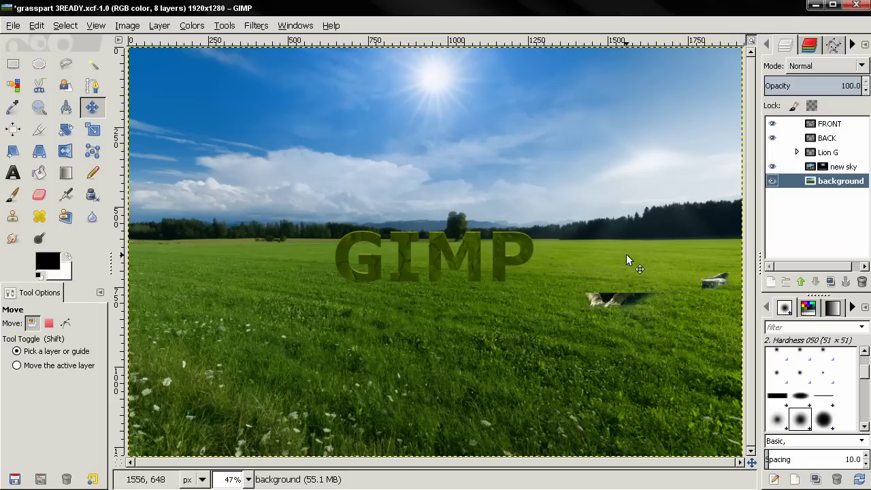
pyautogui.click(772, 151)
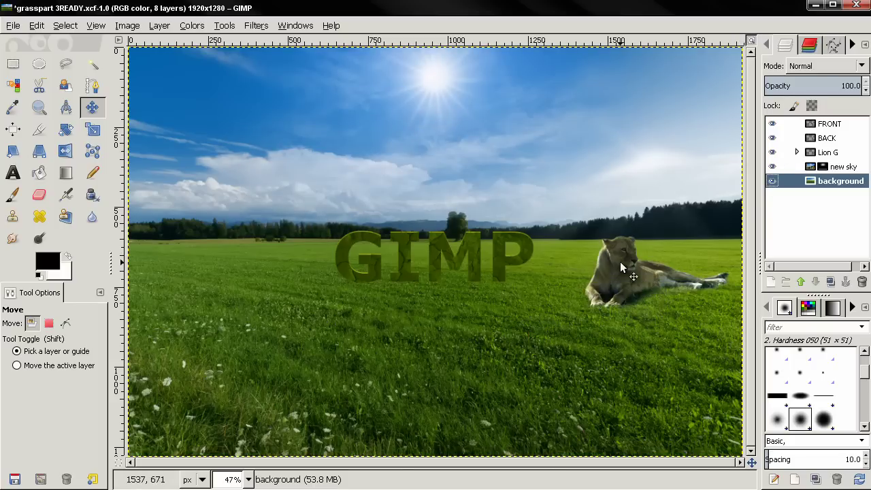
pyautogui.click(773, 138)
# Hide the FRONT layer and rectangle-select the lower half of the BACK lettering
pyautogui.click(820, 124)
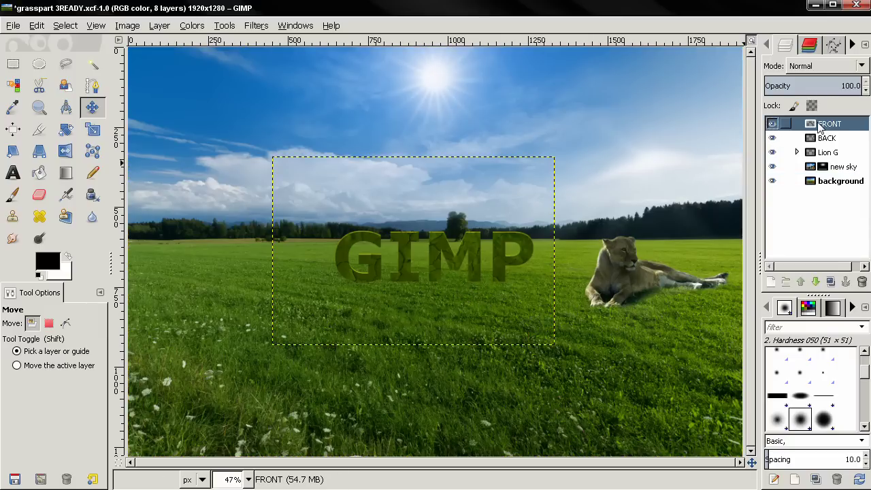
pyautogui.click(774, 130)
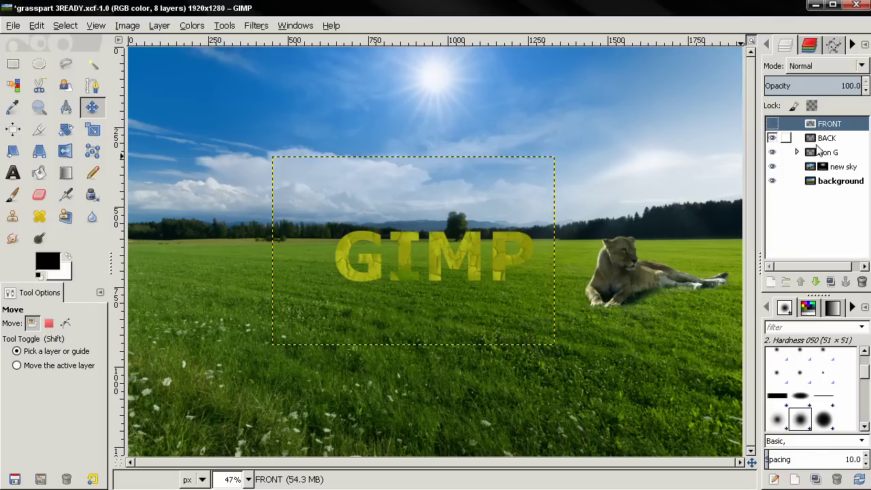
pyautogui.click(823, 138)
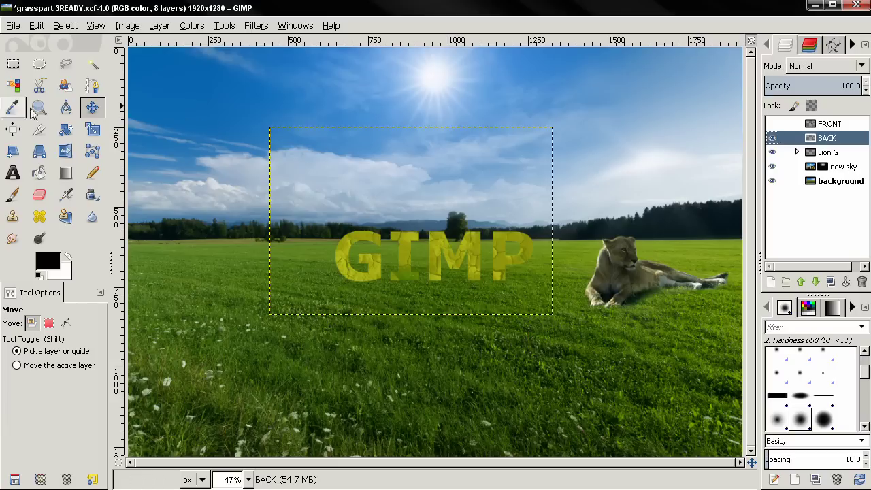
pyautogui.click(13, 65)
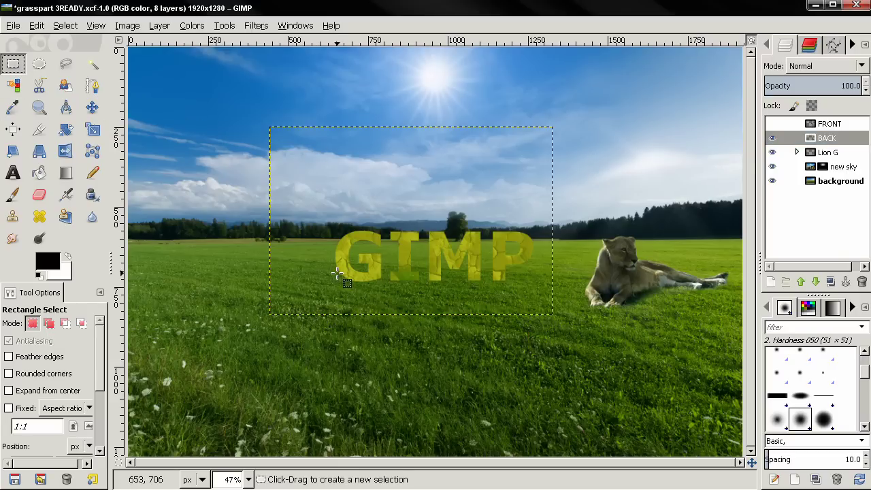
pyautogui.moveTo(339, 272); pyautogui.dragTo(513, 315)
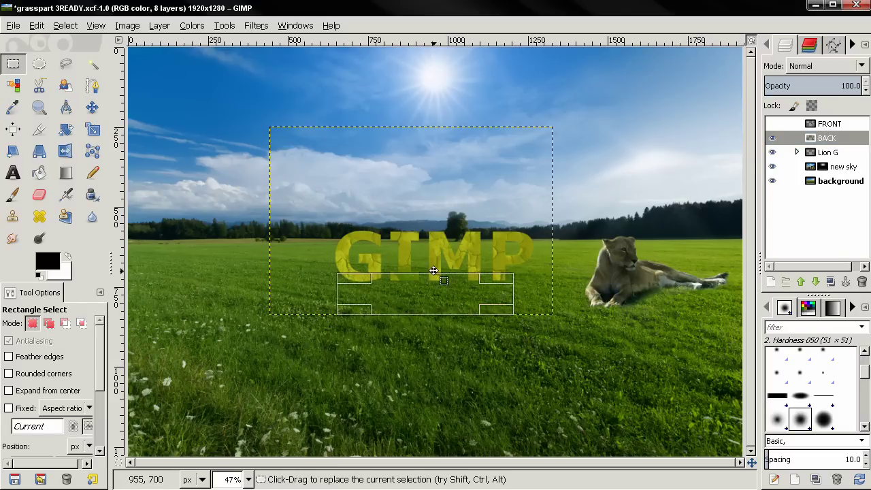
pyautogui.moveTo(431, 278); pyautogui.dragTo(431, 279)
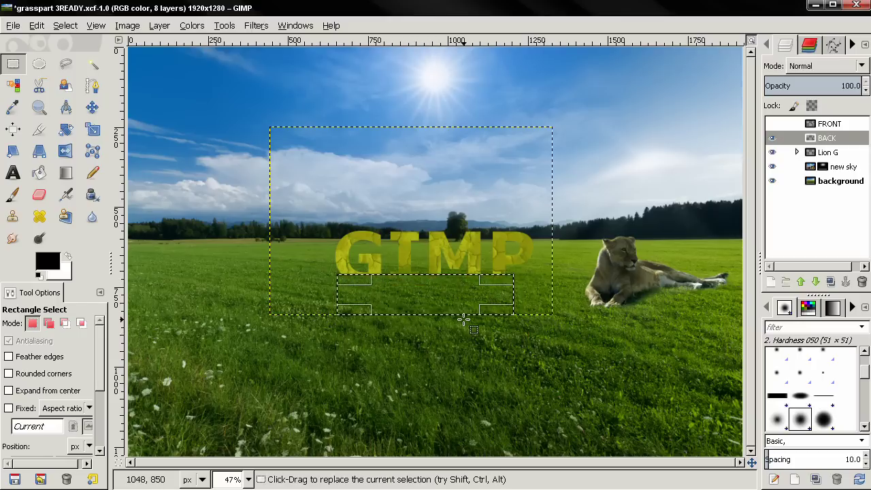
pyautogui.hotkey('ctrl', 'shift')
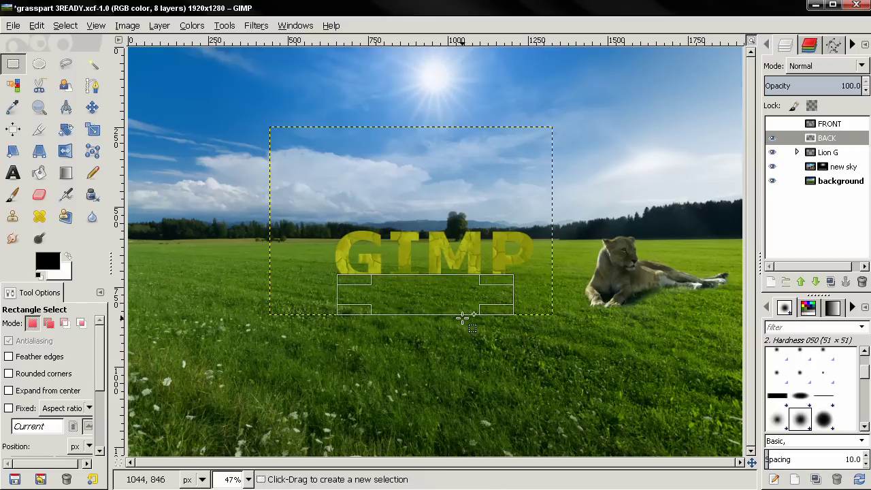
pyautogui.click(92, 109)
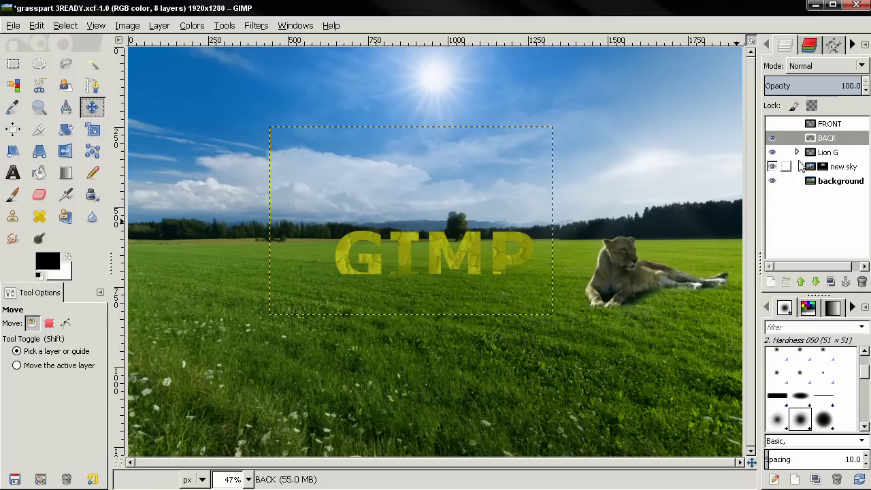
# Show FRONT again, turn its letters into a selection and add a transparent 'P shadow' layer
pyautogui.click(772, 124)
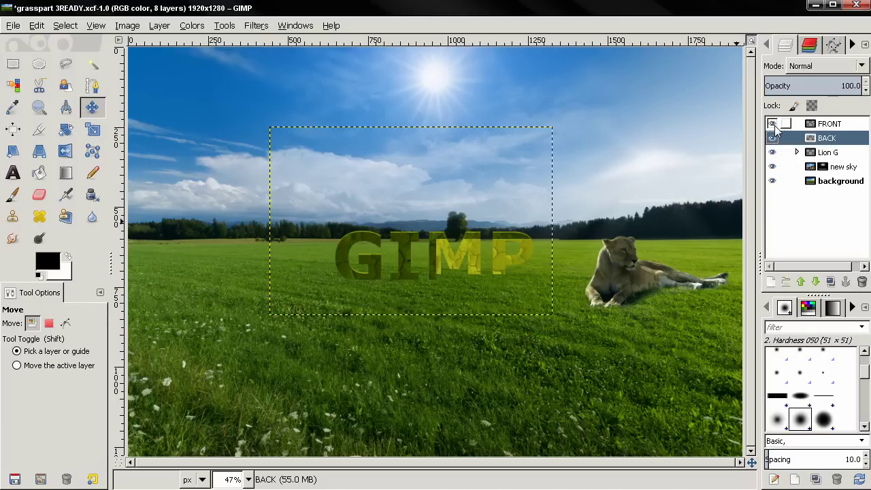
pyautogui.click(827, 123)
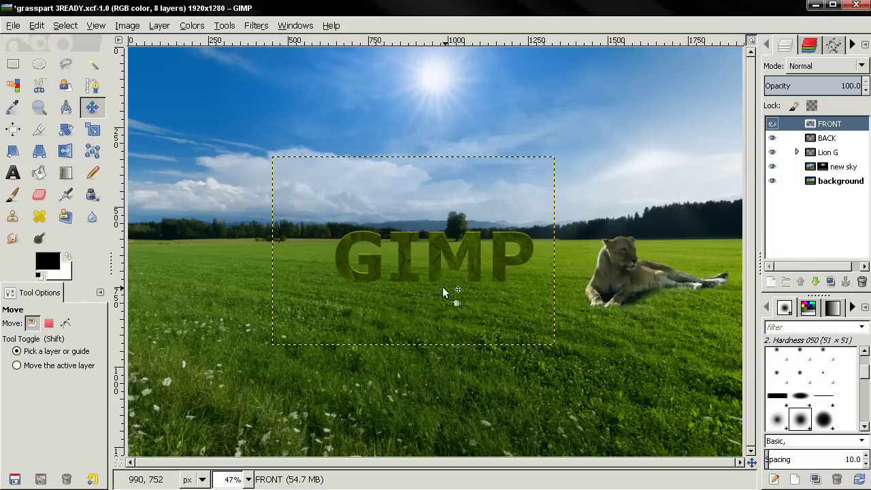
pyautogui.rightClick(820, 125)
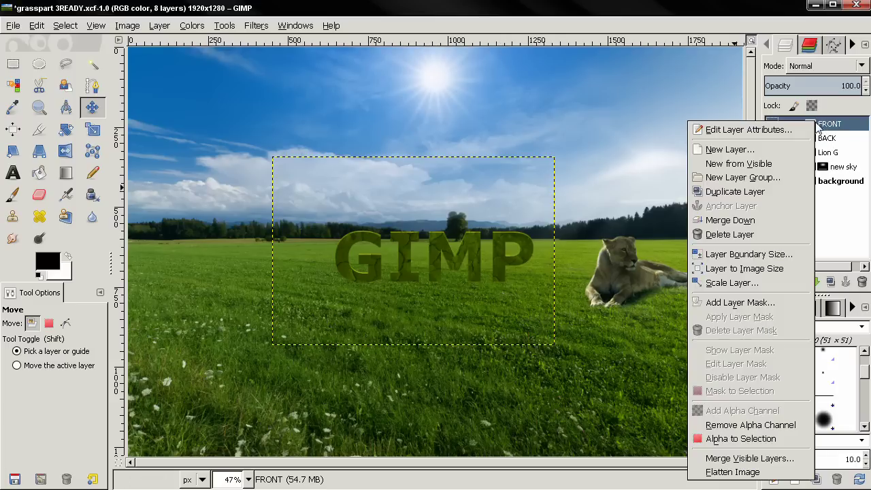
pyautogui.click(708, 439)
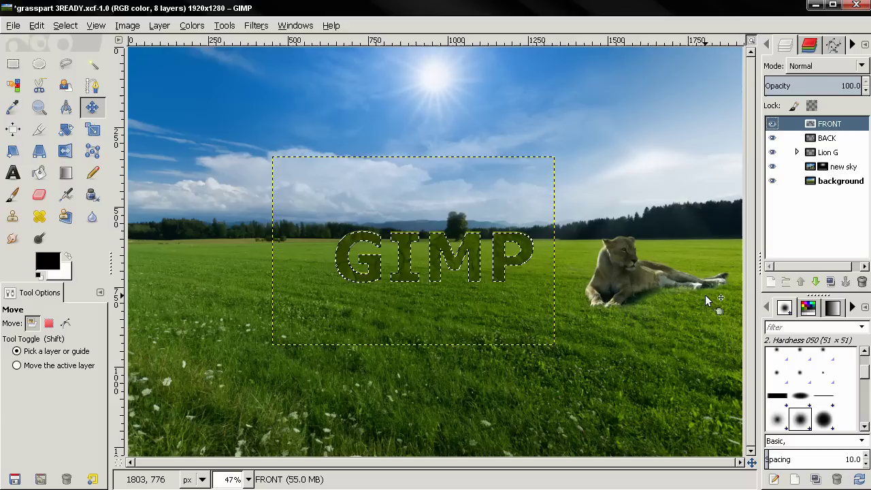
pyautogui.click(772, 283)
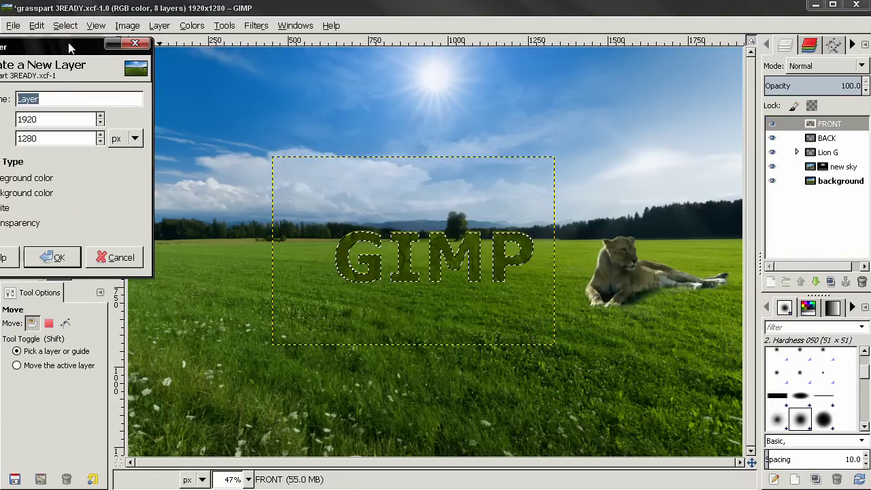
pyautogui.moveTo(69, 47); pyautogui.dragTo(204, 81)
pyautogui.write('P')
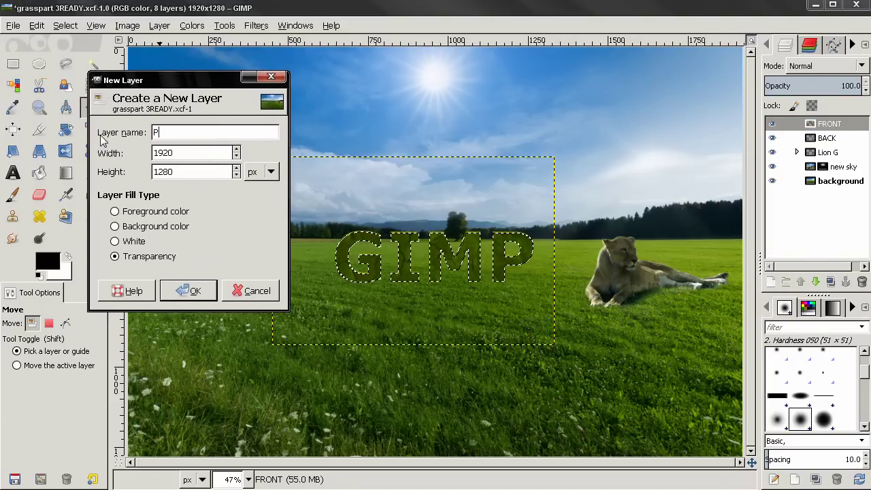
pyautogui.write(' shadow')
pyautogui.click(213, 290)
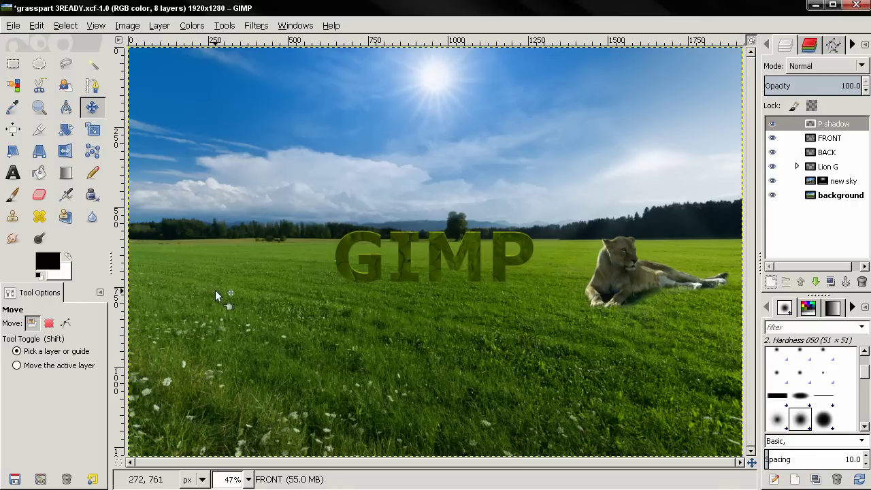
# Fill the letter selection on the P shadow layer with black
pyautogui.keyDown('alt'); pyautogui.click(836, 138); pyautogui.keyUp('alt')
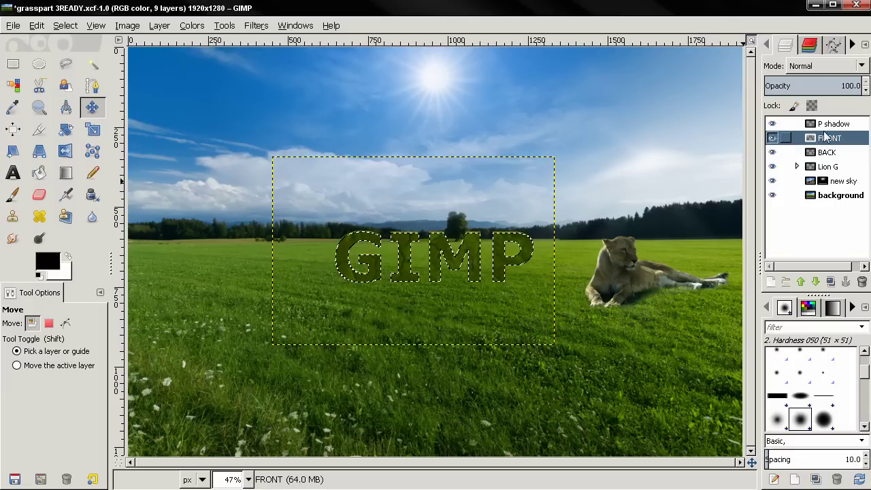
pyautogui.click(825, 129)
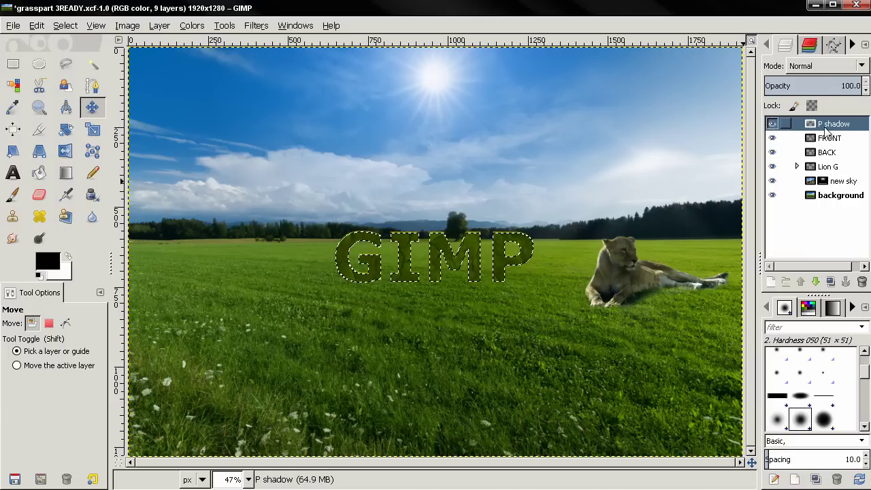
pyautogui.hotkey('ctrl', ',')
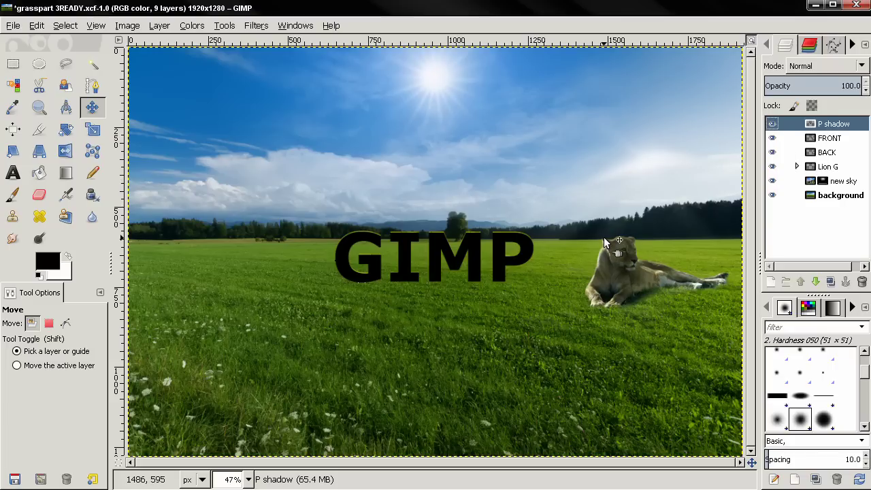
# Crop only the P shadow layer to a 686 × 276 box around the GIMP text
pyautogui.press('-')
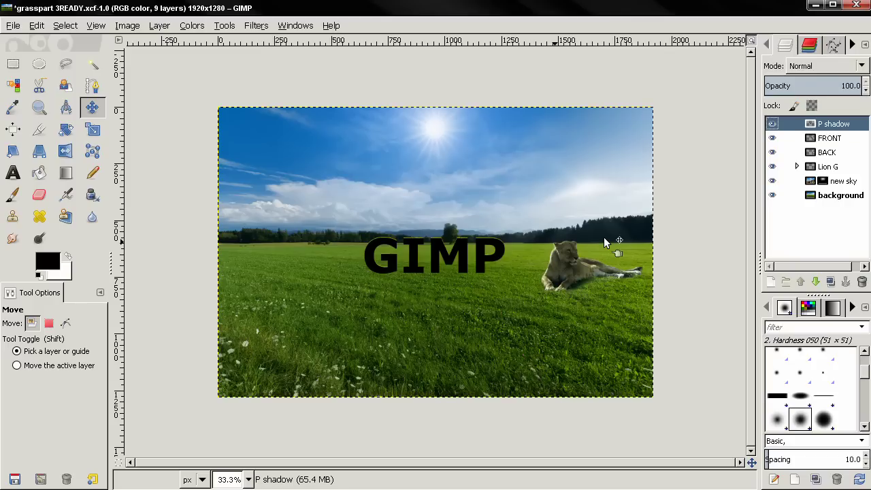
pyautogui.press('+')
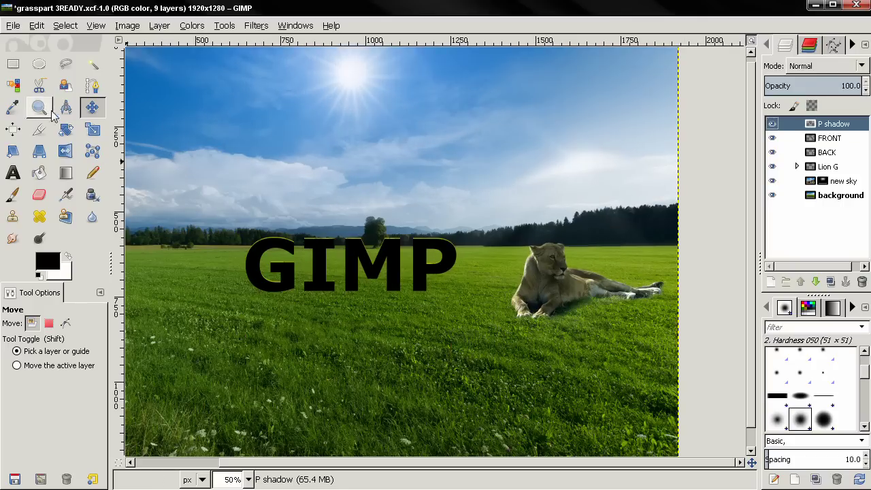
pyautogui.click(39, 129)
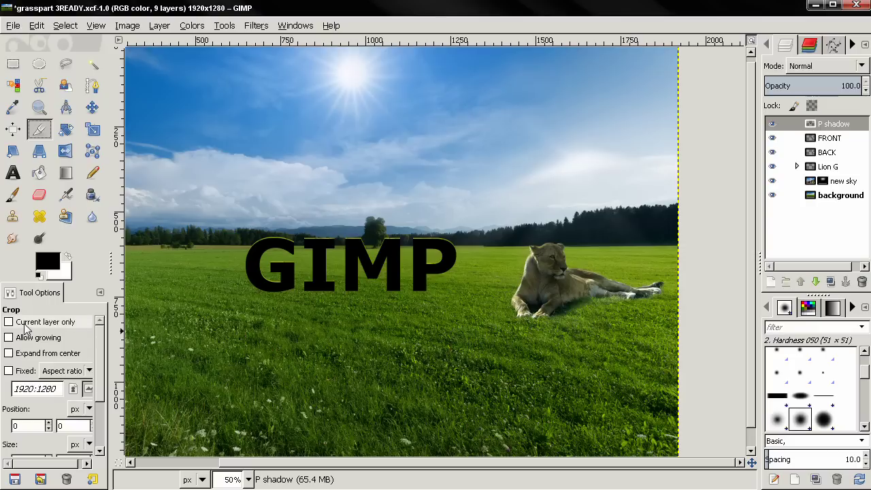
pyautogui.click(25, 325)
pyautogui.click(839, 124)
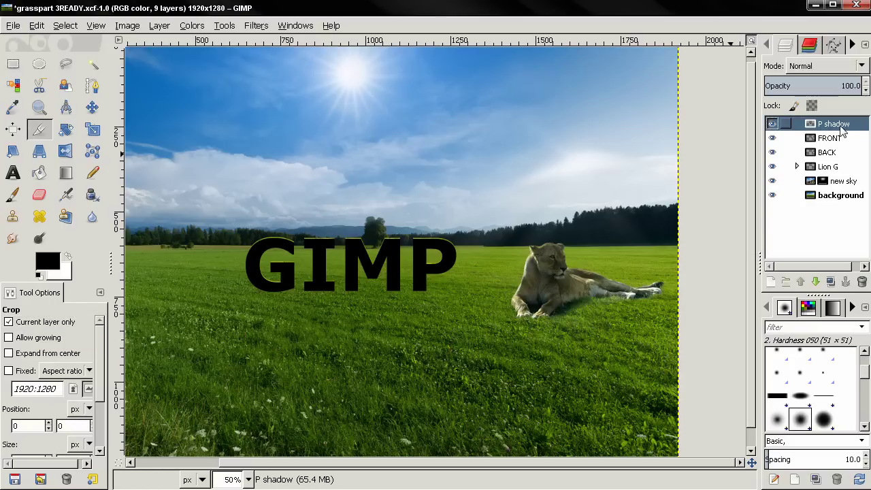
pyautogui.moveTo(232, 217); pyautogui.dragTo(469, 310)
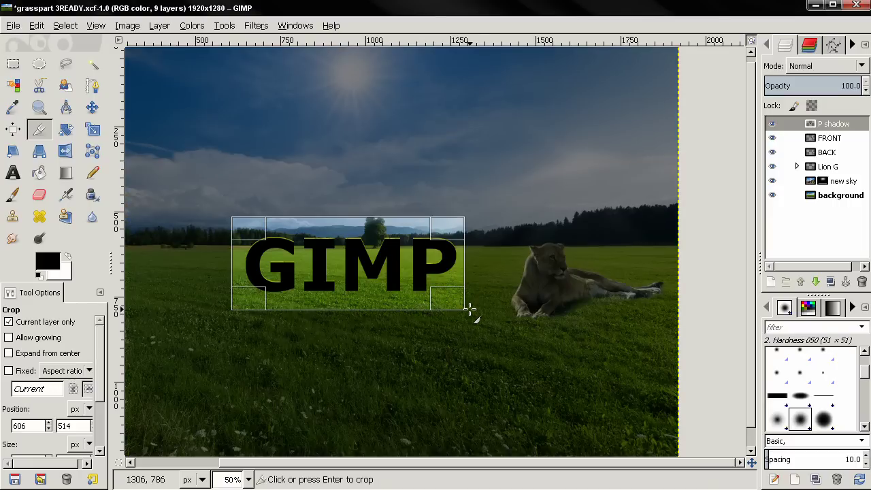
pyautogui.press('Escape')
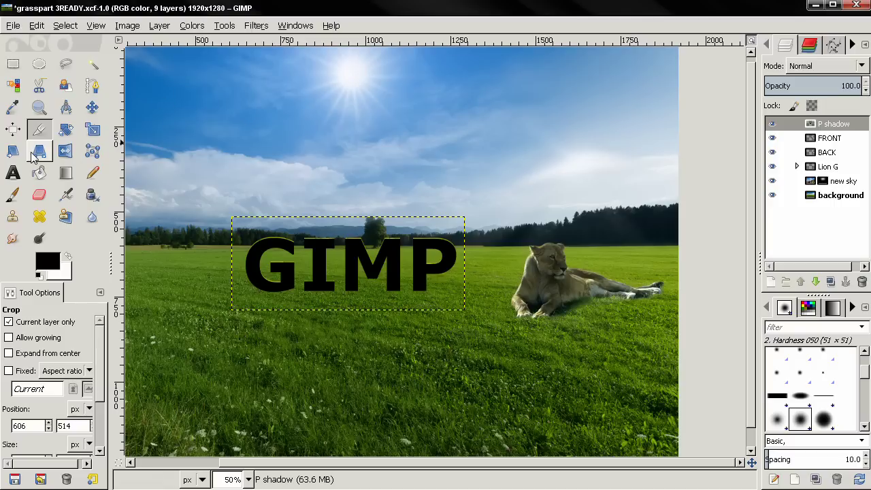
# Flip the P shadow layer vertically and drag it straight down beneath the original text
pyautogui.click(66, 151)
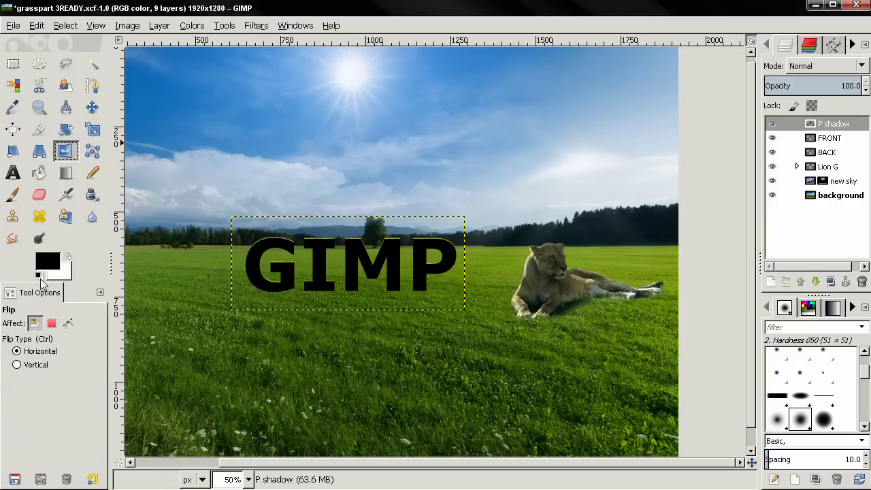
pyautogui.click(30, 366)
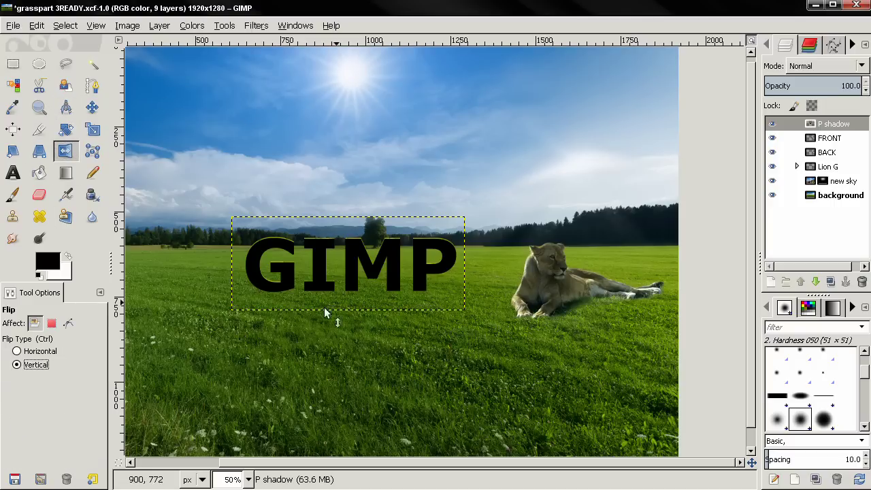
pyautogui.click(354, 267)
pyautogui.click(92, 107)
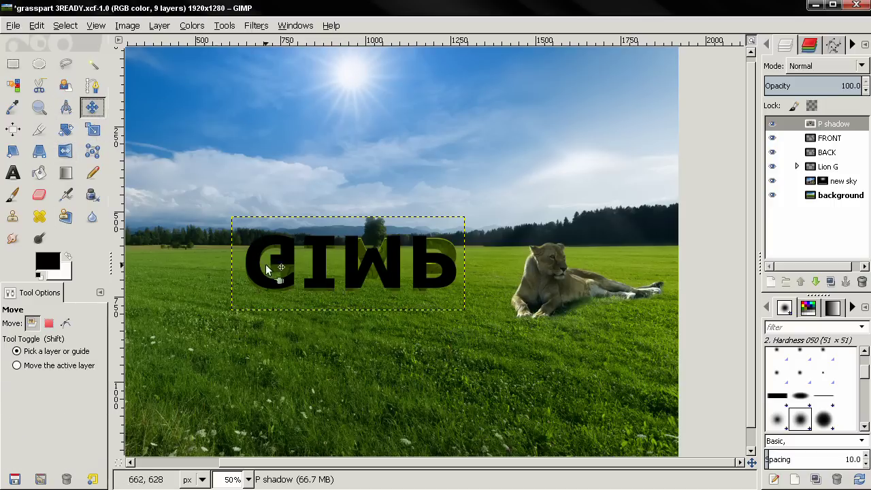
pyautogui.moveTo(326, 283); pyautogui.dragTo(318, 332)
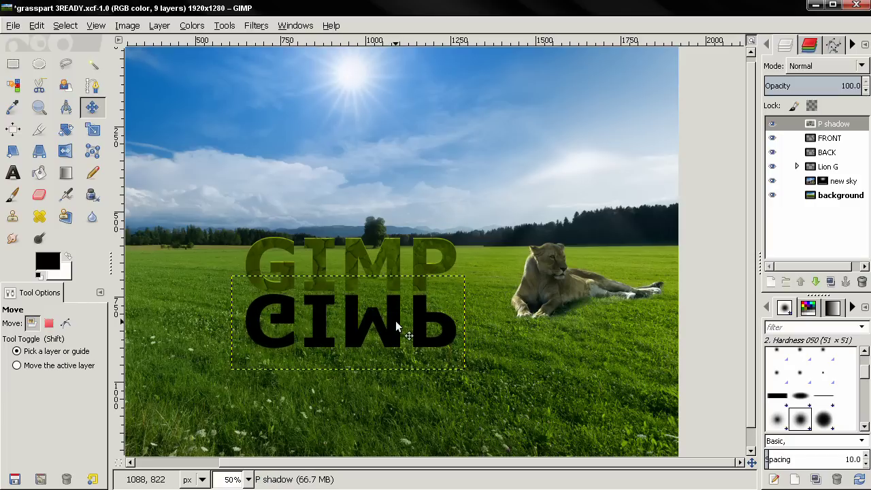
# Perspective-transform the shadow: spread its bottom corners outward and lower its top corners
pyautogui.click(39, 151)
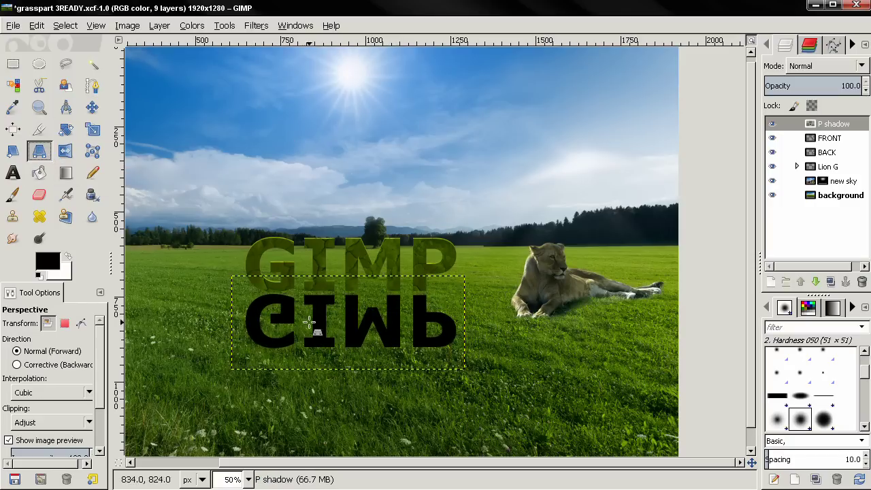
pyautogui.click(309, 321)
pyautogui.moveTo(239, 377); pyautogui.dragTo(200, 371)
pyautogui.moveTo(473, 370); pyautogui.dragTo(493, 372)
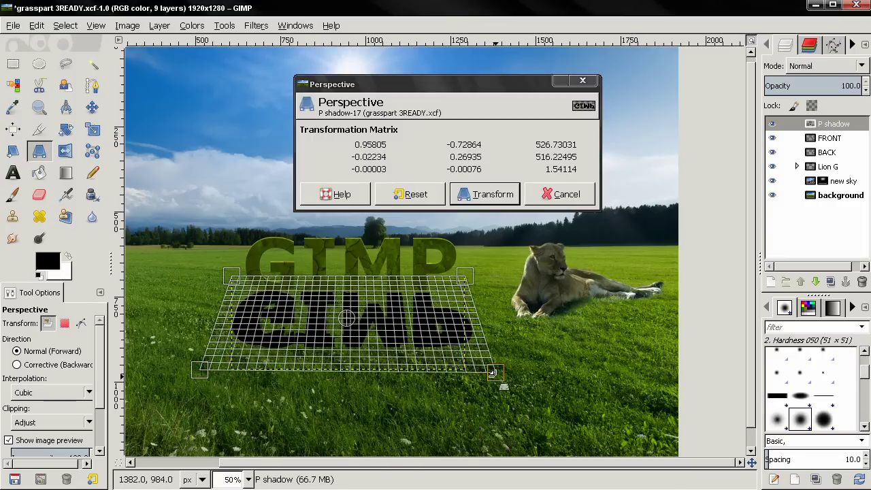
pyautogui.moveTo(208, 374); pyautogui.dragTo(196, 373)
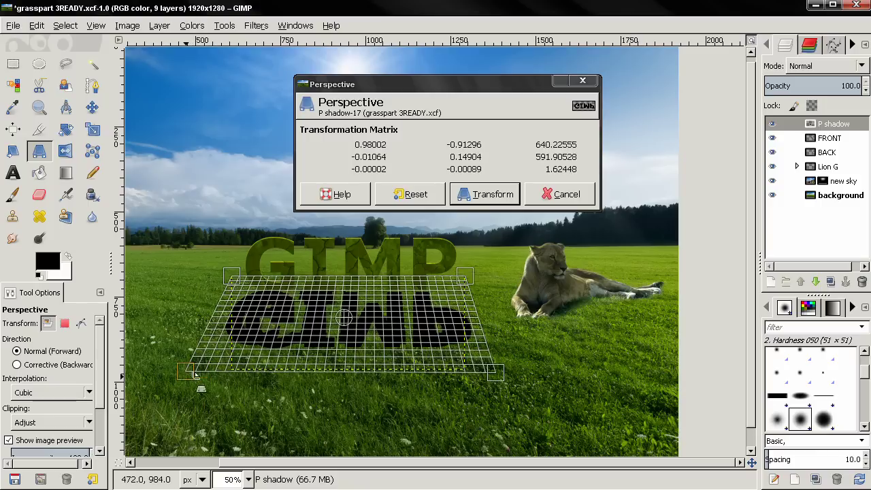
pyautogui.moveTo(491, 375); pyautogui.dragTo(507, 372)
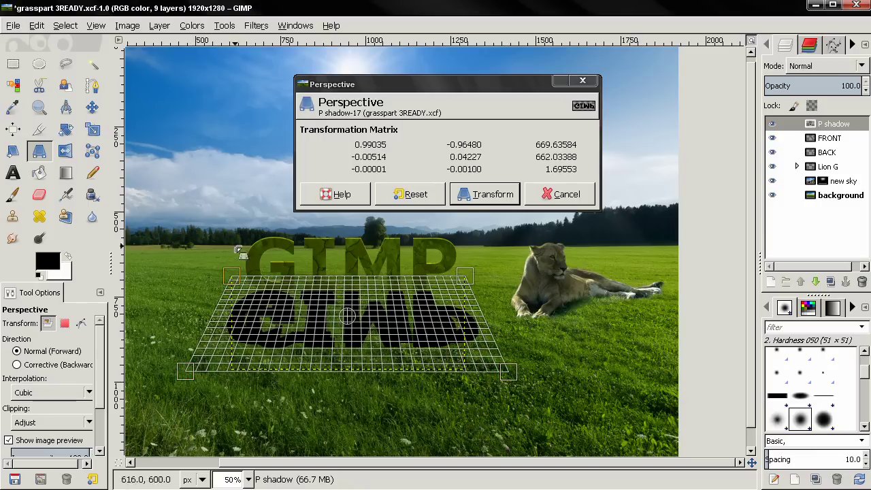
pyautogui.moveTo(234, 277); pyautogui.dragTo(242, 294)
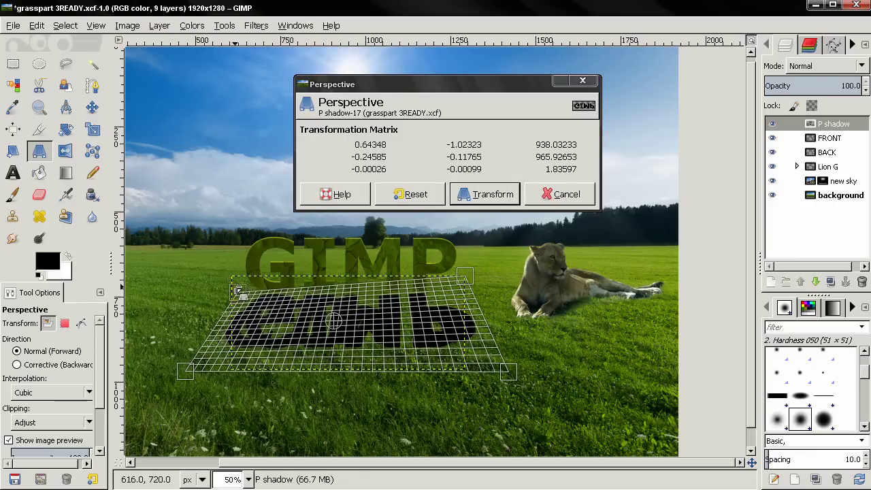
pyautogui.moveTo(465, 276); pyautogui.dragTo(466, 295)
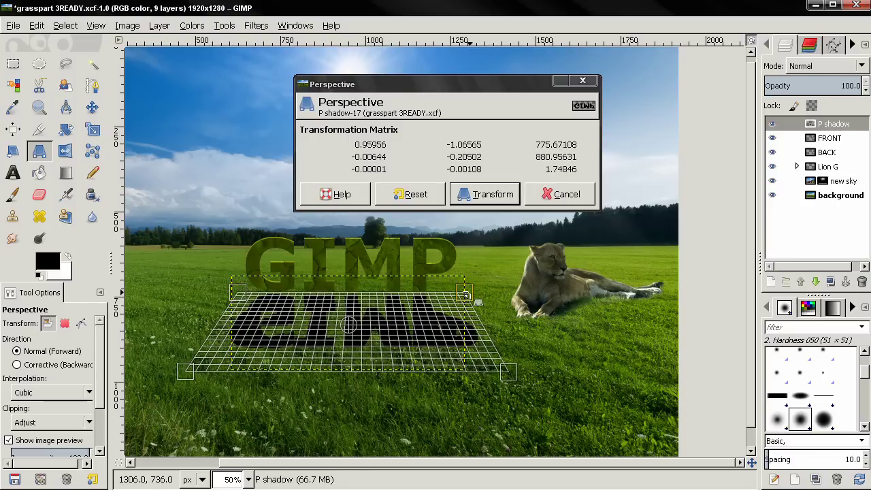
pyautogui.click(498, 195)
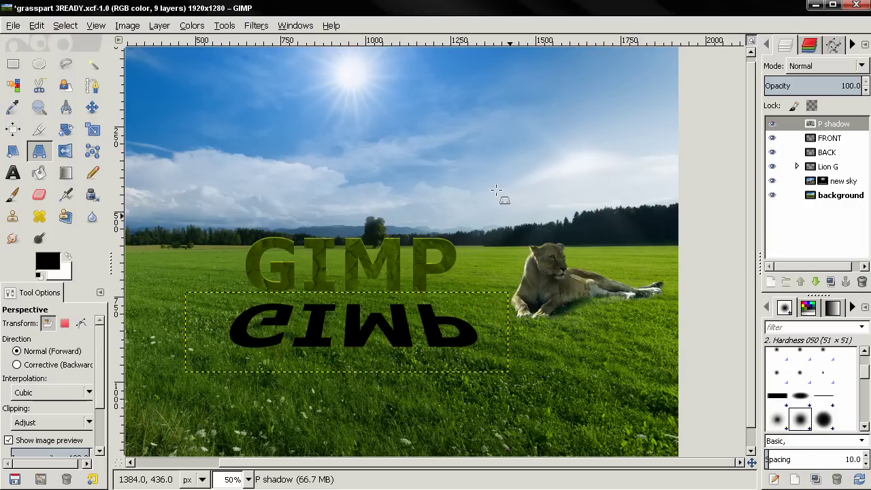
# Nudge the skewed shadow up and slightly left to meet the lettering's base
pyautogui.click(92, 107)
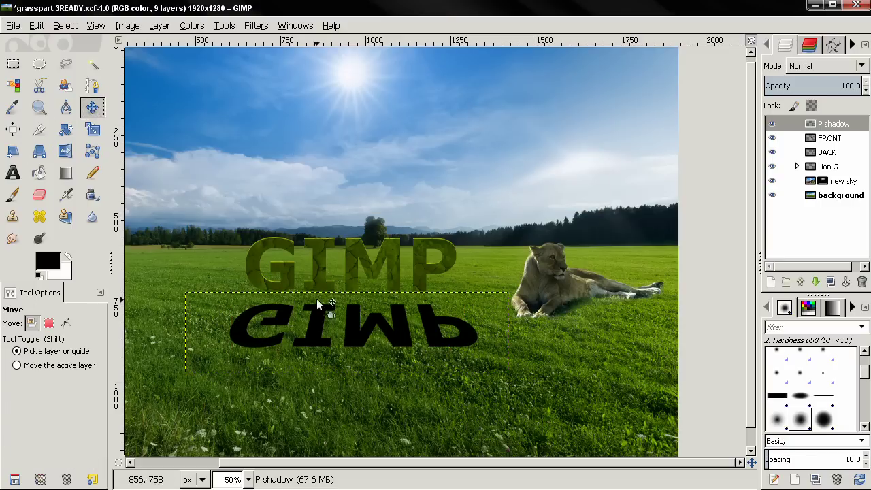
pyautogui.moveTo(315, 311); pyautogui.dragTo(347, 309)
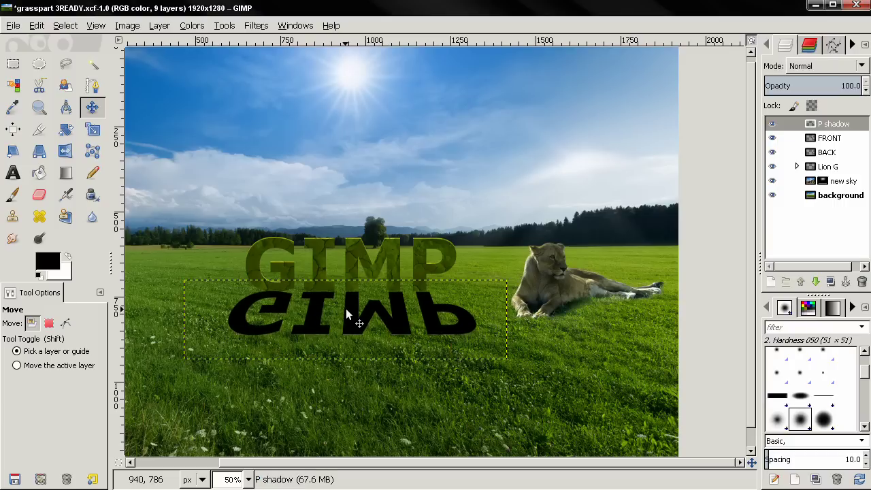
pyautogui.moveTo(345, 309); pyautogui.dragTo(345, 309)
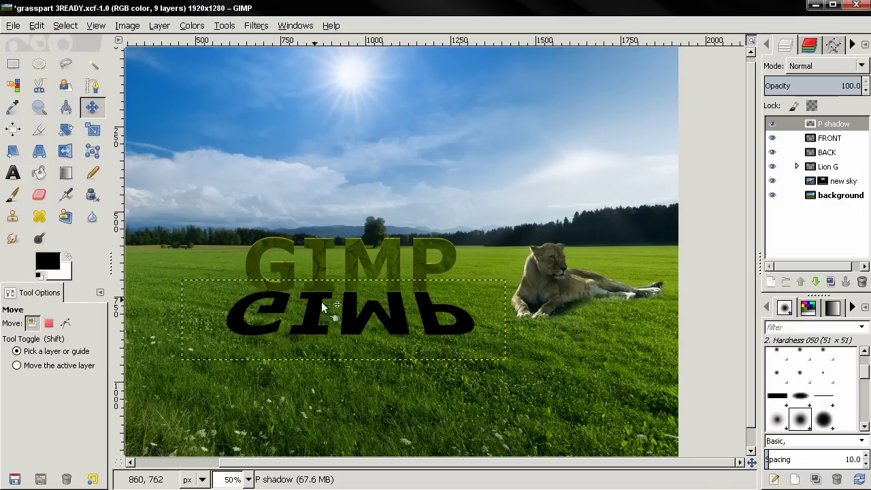
# Apply a second perspective transform, pulling the shadow's top corners slightly inward
pyautogui.hotkey('shift', 'p')
pyautogui.click(320, 320)
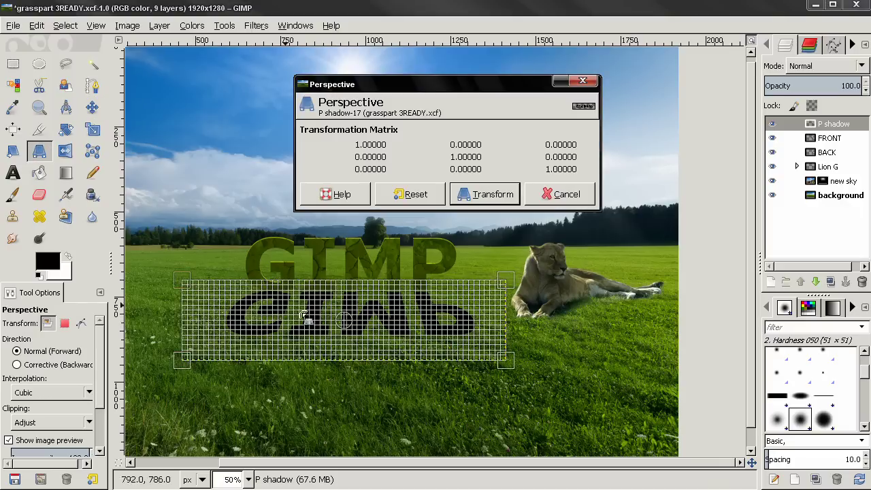
pyautogui.moveTo(182, 281); pyautogui.dragTo(192, 286)
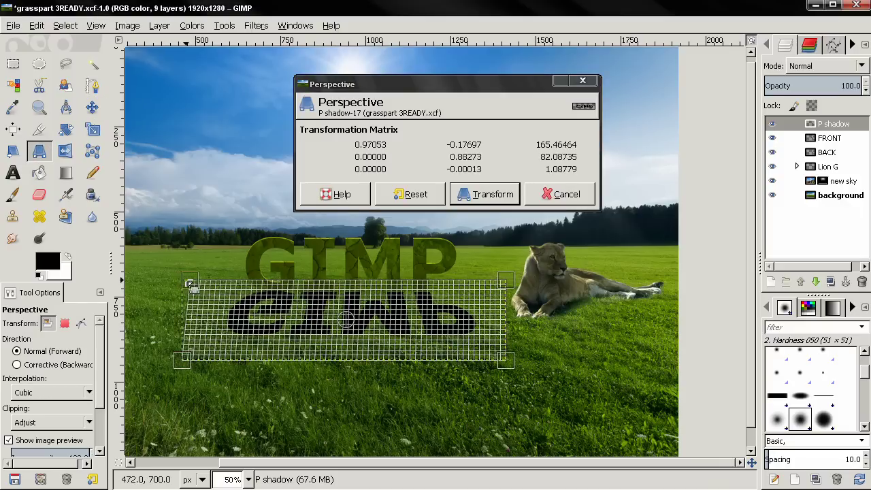
pyautogui.moveTo(506, 280); pyautogui.dragTo(504, 281)
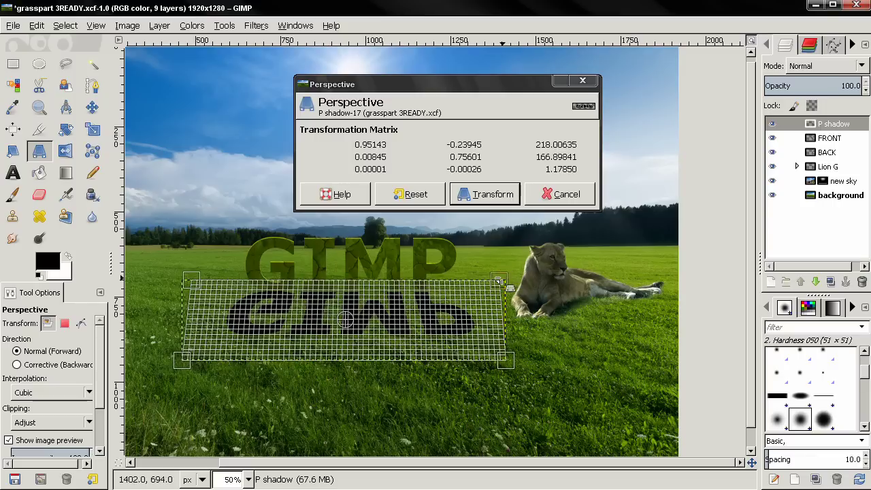
pyautogui.moveTo(498, 281); pyautogui.dragTo(495, 280)
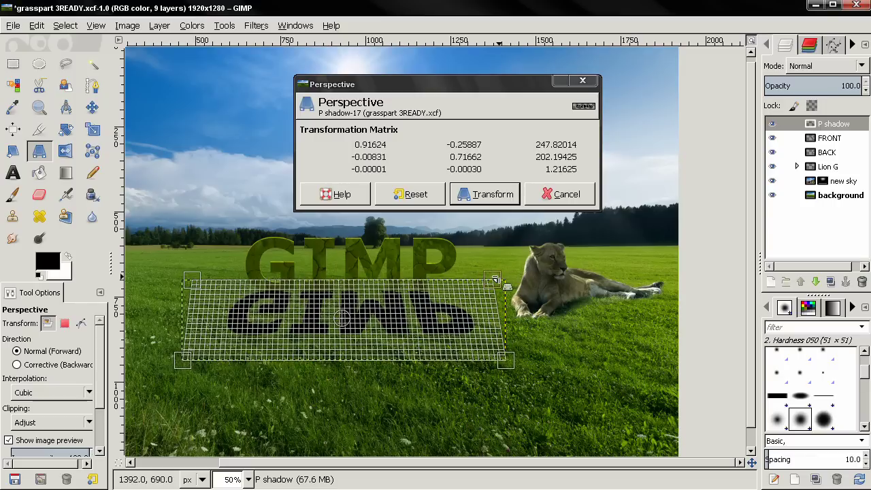
pyautogui.click(476, 195)
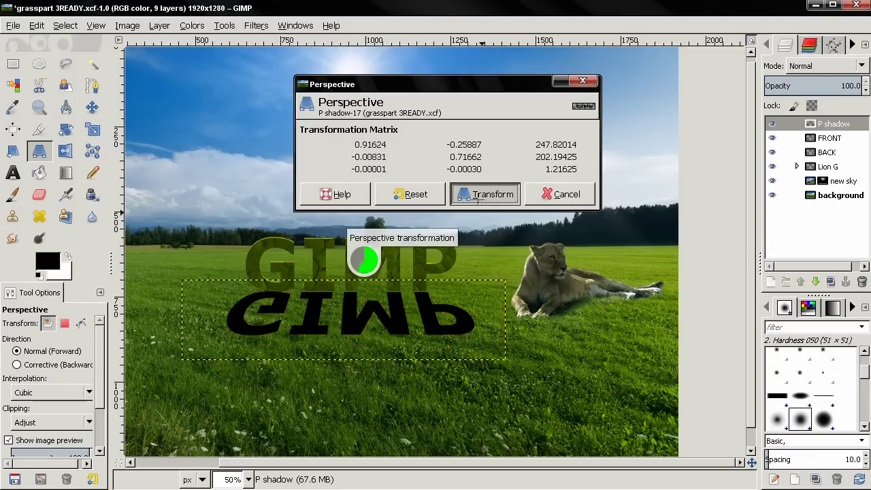
# Nudge the shadow slightly right and down under the lettering
pyautogui.click(91, 107)
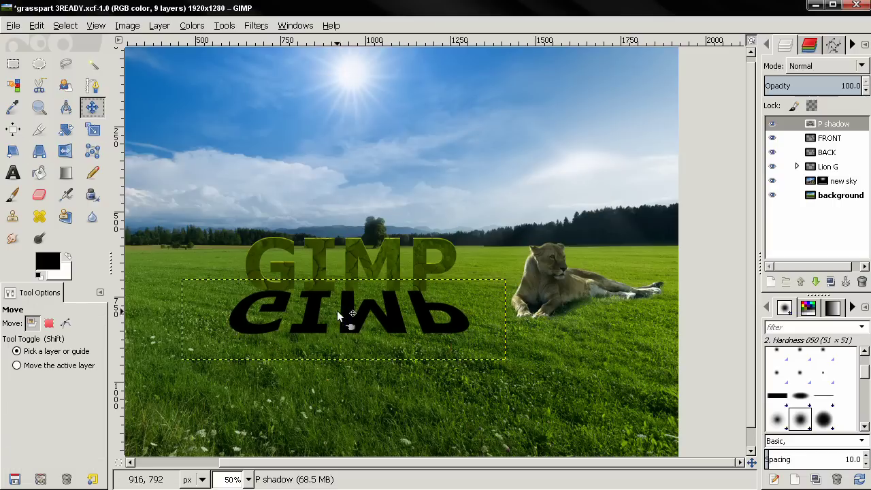
pyautogui.moveTo(342, 313); pyautogui.dragTo(346, 315)
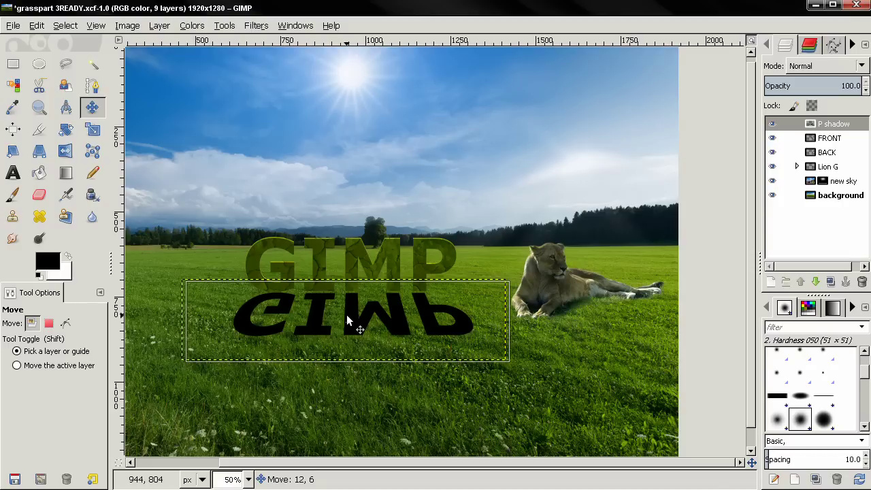
pyautogui.moveTo(347, 314); pyautogui.dragTo(346, 314)
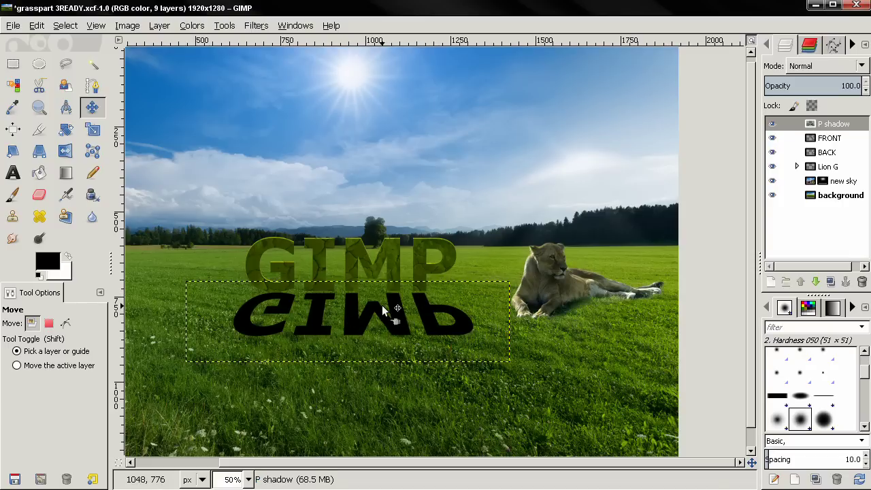
# Stretch the shadow's top-right corner outward in perspective, then shift it slightly left
pyautogui.click(39, 150)
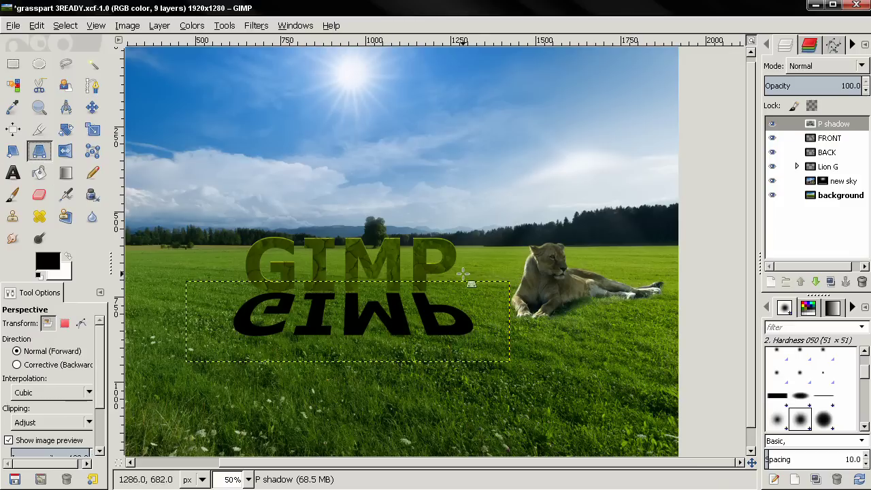
pyautogui.click(431, 305)
pyautogui.moveTo(513, 283)
pyautogui.mouseDown()
pyautogui.moveTo(520, 286)
pyautogui.moveTo(516, 280)
pyautogui.mouseUp()
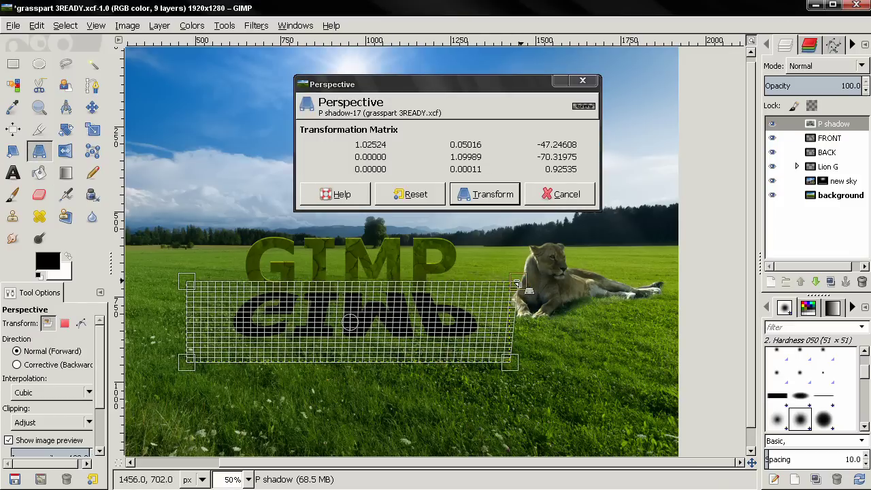
pyautogui.click(490, 200)
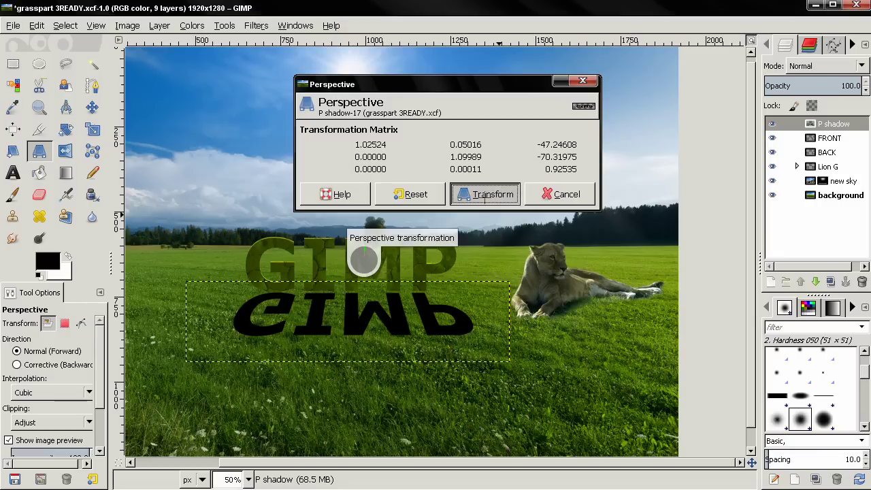
pyautogui.press('m')
pyautogui.moveTo(367, 315); pyautogui.dragTo(364, 315)
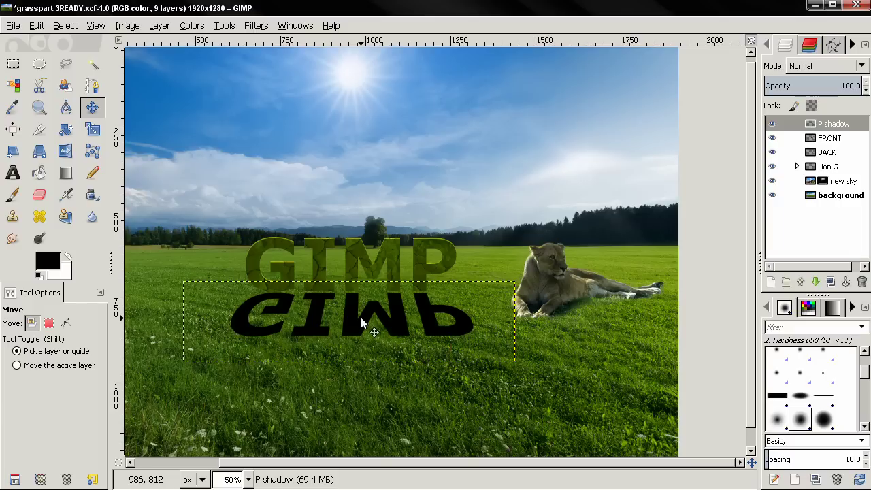
# Apply a Gaussian Blur with a 20 px radius to the P shadow layer
pyautogui.click(256, 25)
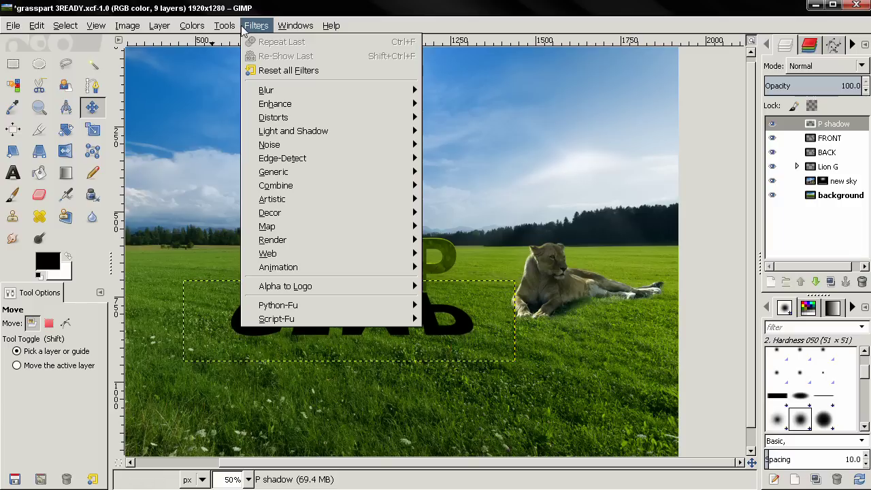
pyautogui.moveTo(301, 89)
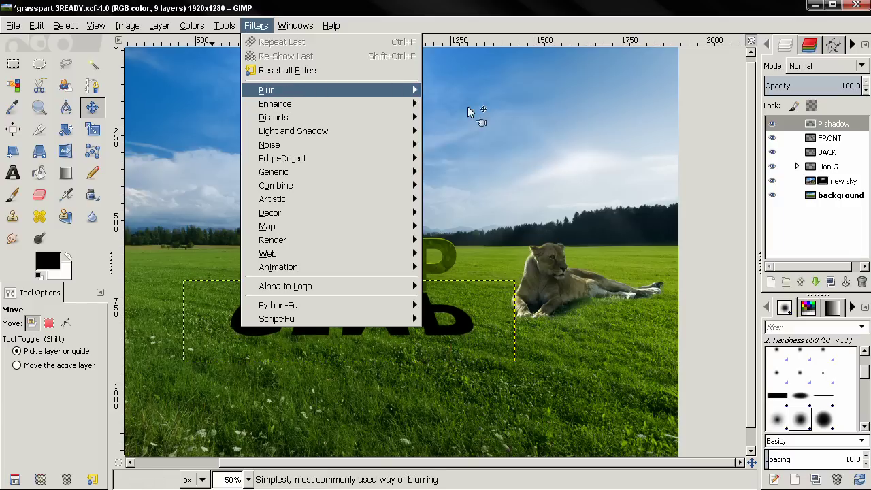
pyautogui.click(467, 104)
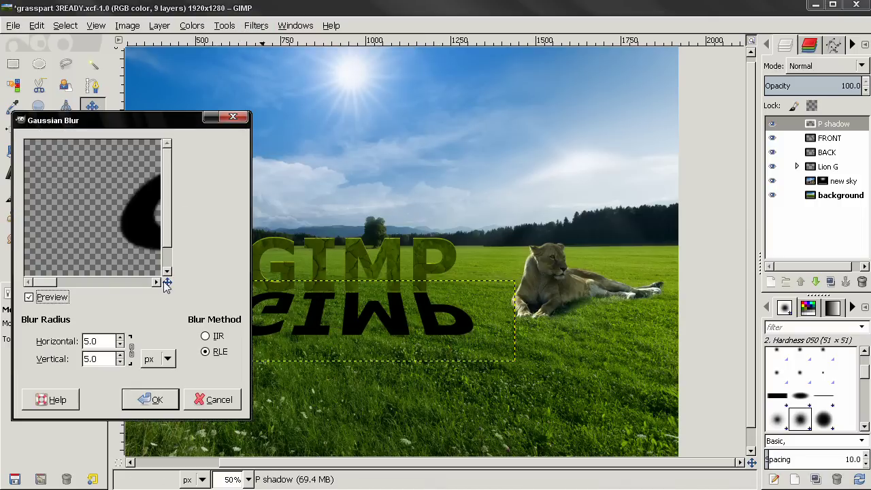
pyautogui.moveTo(167, 282); pyautogui.dragTo(178, 288)
pyautogui.click(96, 340)
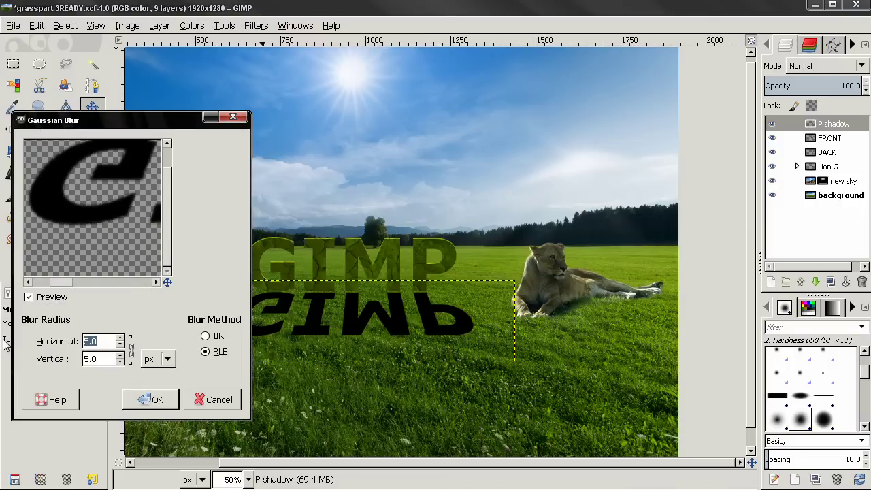
pyautogui.write('20')
pyautogui.press('Return')
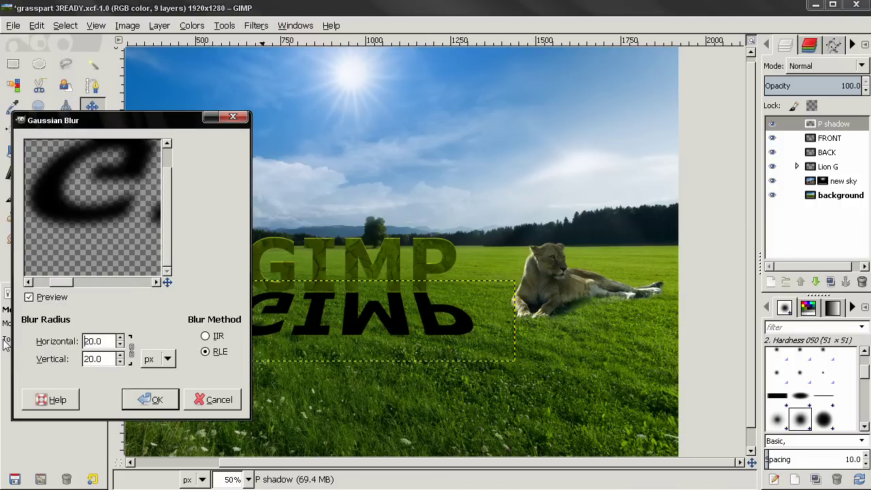
pyautogui.click(150, 399)
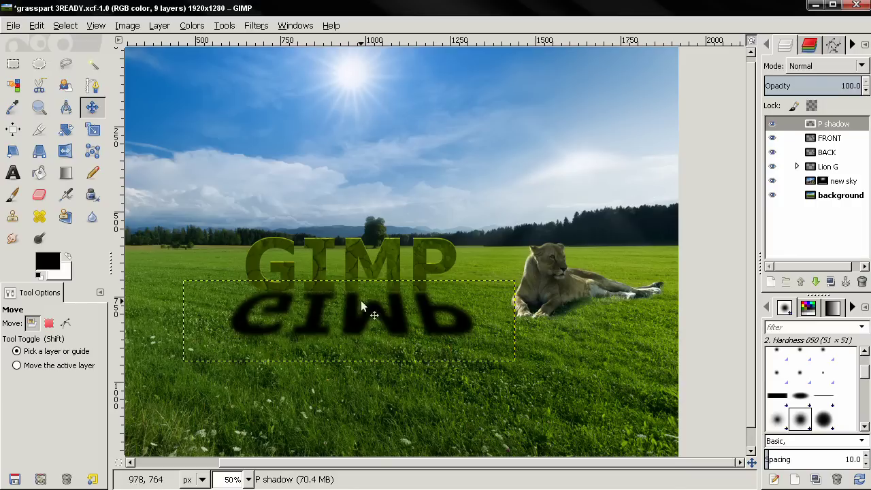
# Set the P shadow layer opacity to 50 and move it up a few pixels
pyautogui.moveTo(861, 88); pyautogui.dragTo(863, 94)
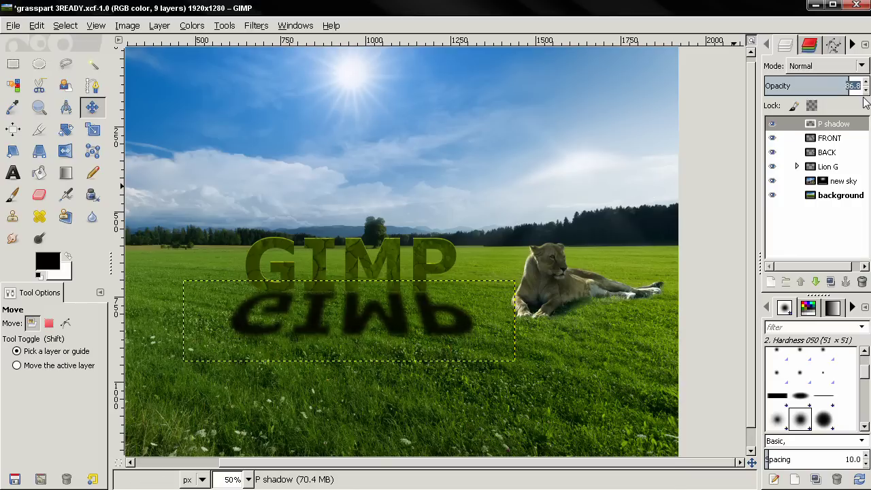
pyautogui.write('50')
pyautogui.press('Return')
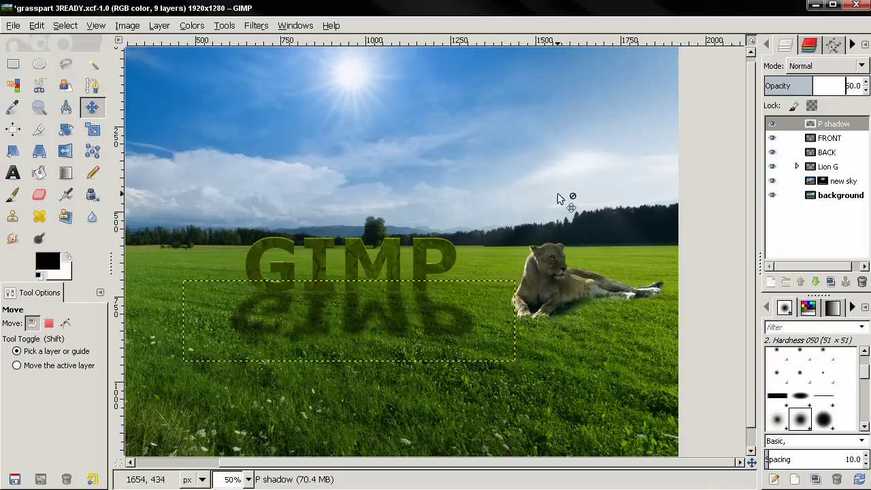
pyautogui.click(323, 311)
pyautogui.moveTo(324, 305); pyautogui.dragTo(323, 303)
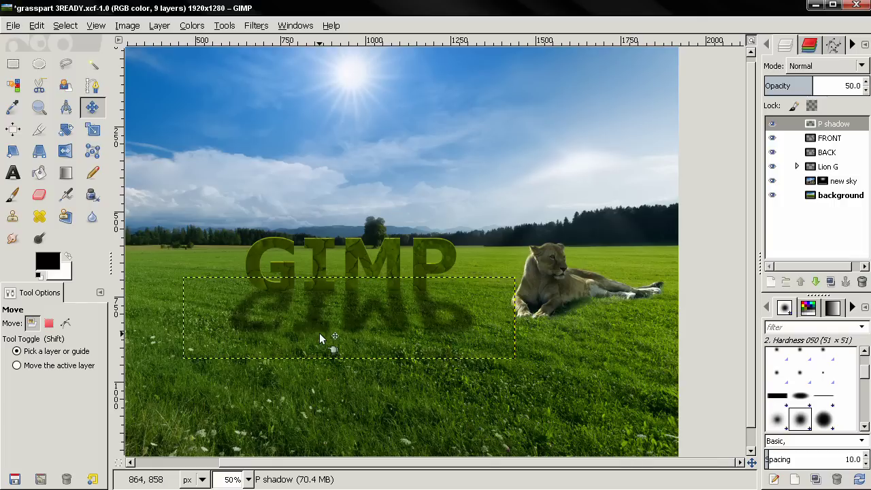
# Lower the shadow's opacity to 40 and make the background layer active
pyautogui.click(855, 86)
pyautogui.doubleClick(855, 87)
pyautogui.write('40')
pyautogui.press('Return')
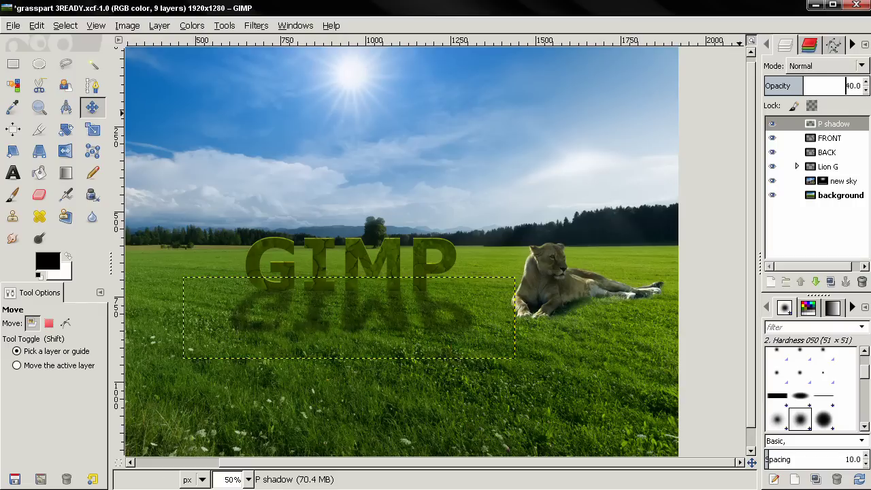
pyautogui.click(847, 195)
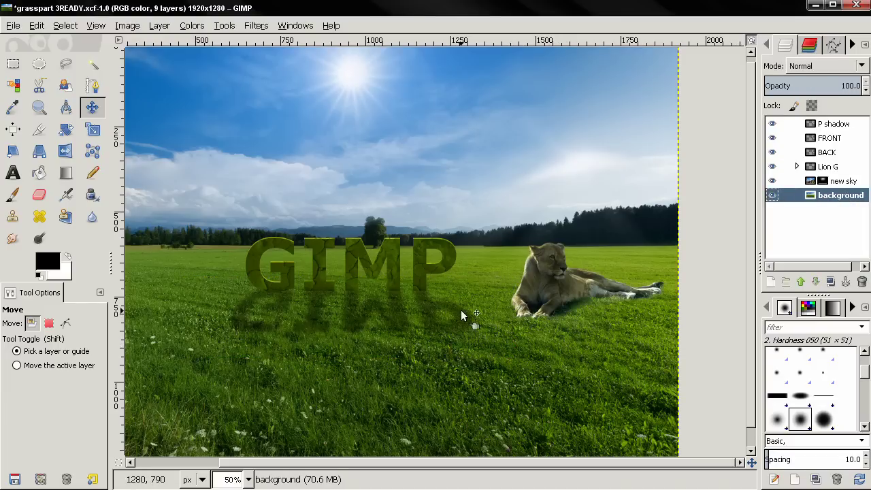
# Set the Eraser to size about 150 and opacity 20, and select the P shadow layer
pyautogui.click(43, 201)
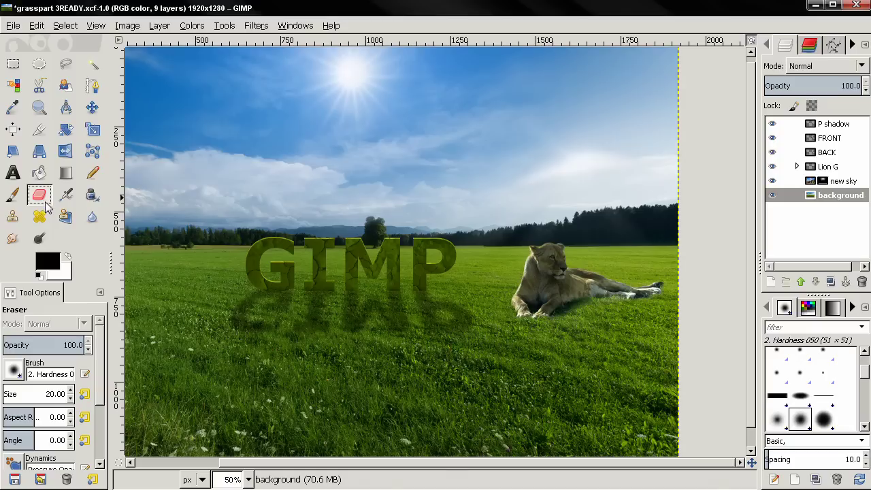
pyautogui.click(10, 398)
pyautogui.moveTo(10, 398); pyautogui.dragTo(15, 398)
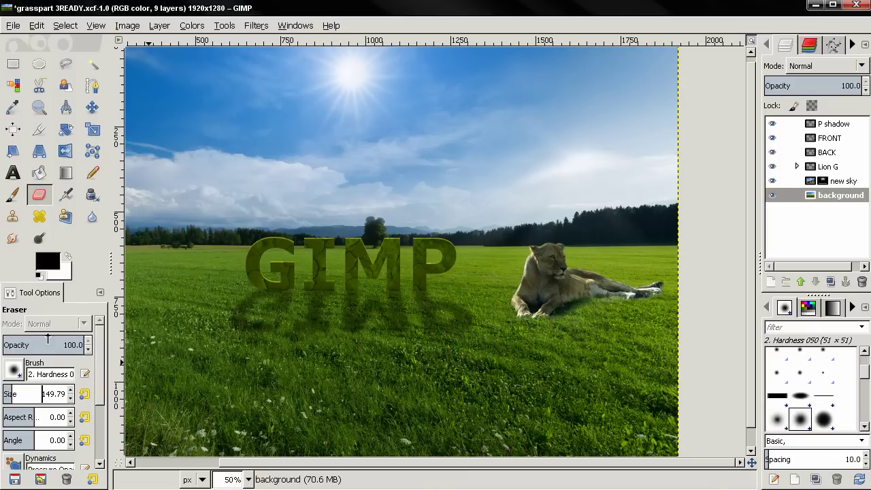
pyautogui.click(79, 344)
pyautogui.press('BackSpace')
pyautogui.press('Return')
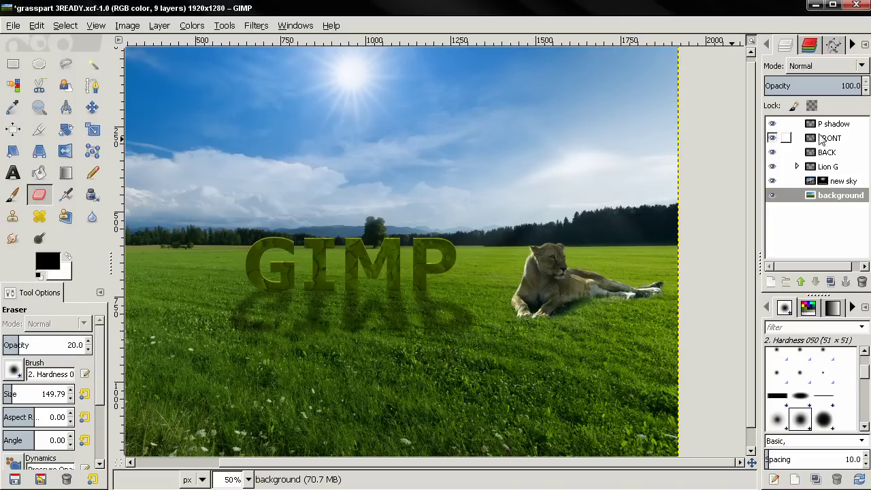
pyautogui.click(840, 127)
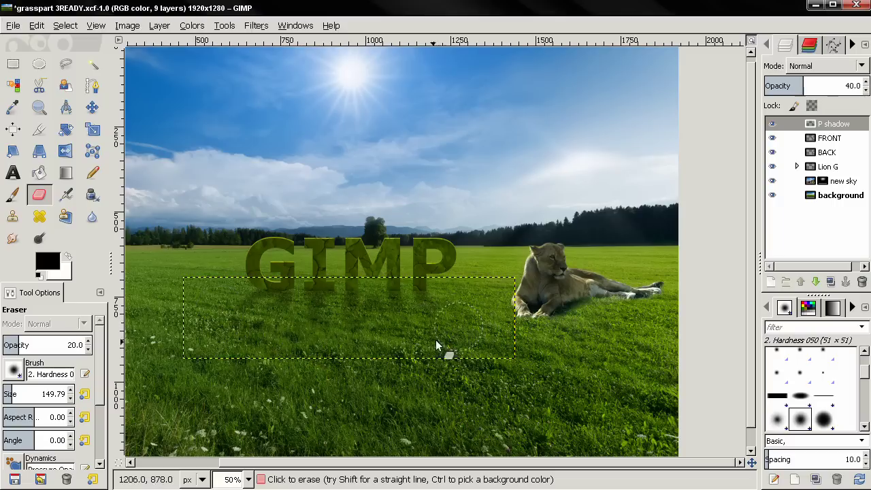
# Set the P shadow layer's opacity to 60% and make the background layer active
pyautogui.doubleClick(854, 87)
pyautogui.write('60')
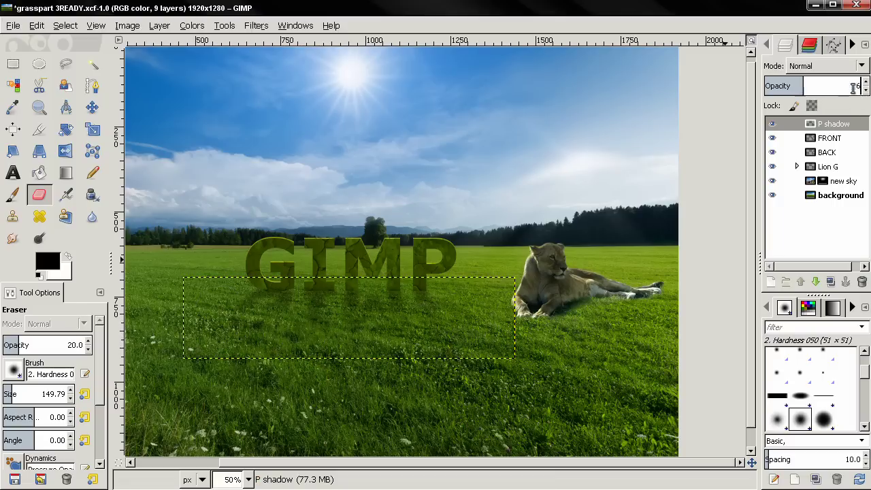
pyautogui.press('Return')
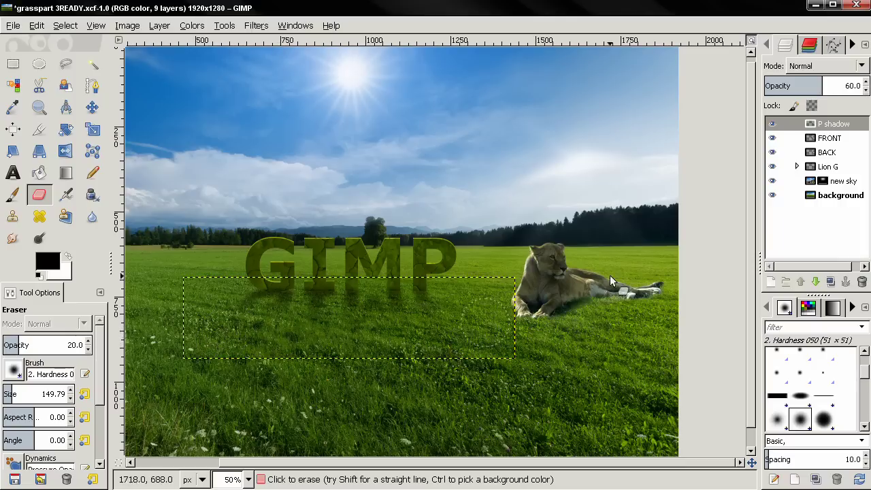
pyautogui.click(827, 195)
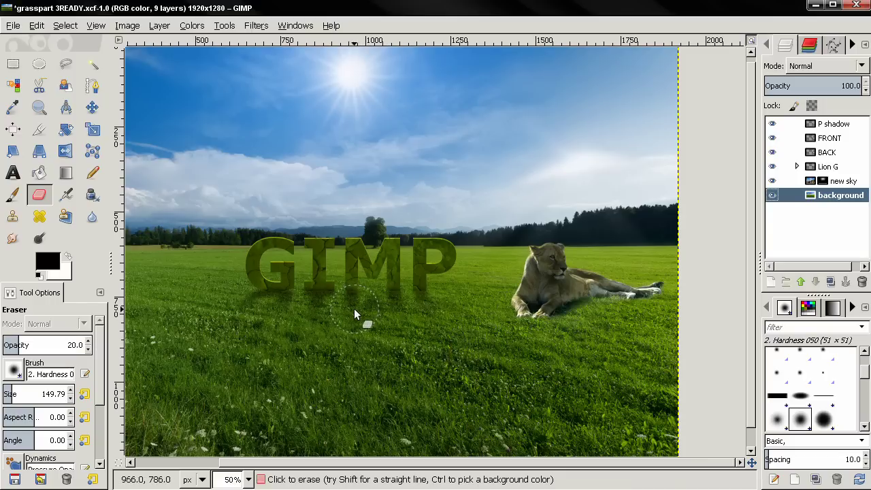
pyautogui.press('m')
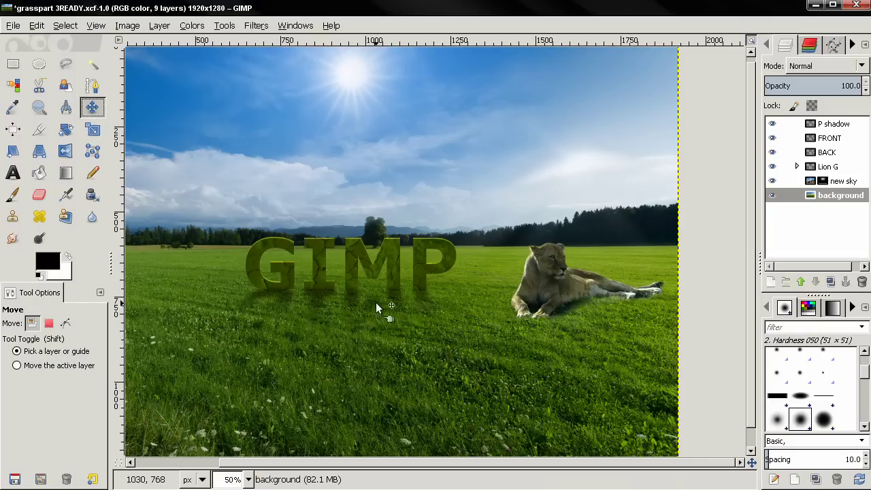